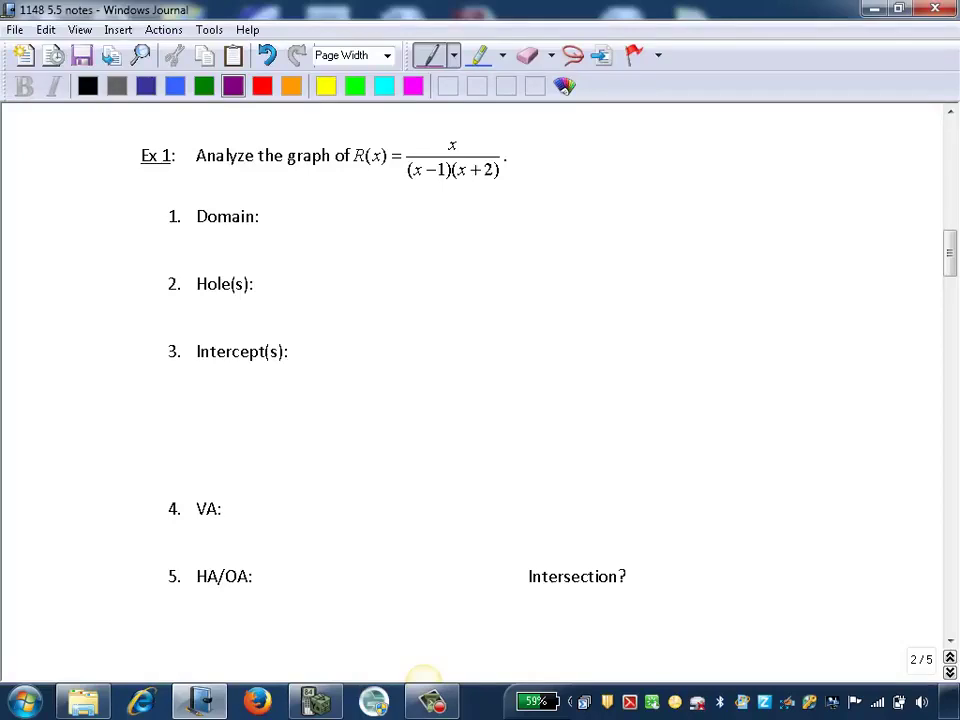
- Handwrite the domain set {x | x ≠ -2, 1} after Domain: in purple ink
{"action": "left_click", "coordinate": [528, 55]}
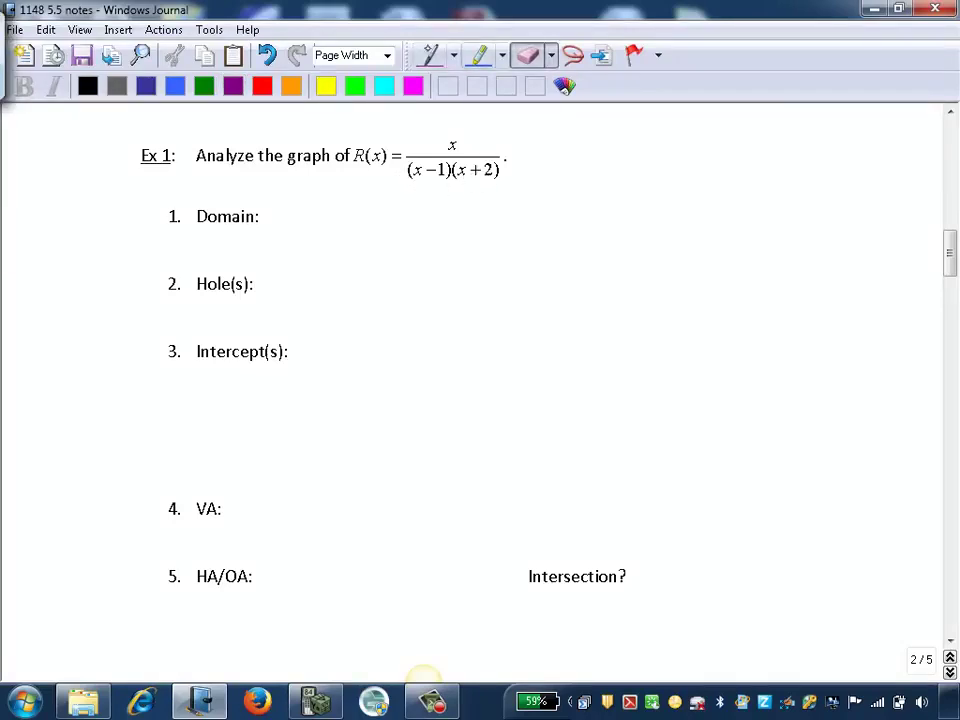
{"action": "left_click", "coordinate": [428, 55]}
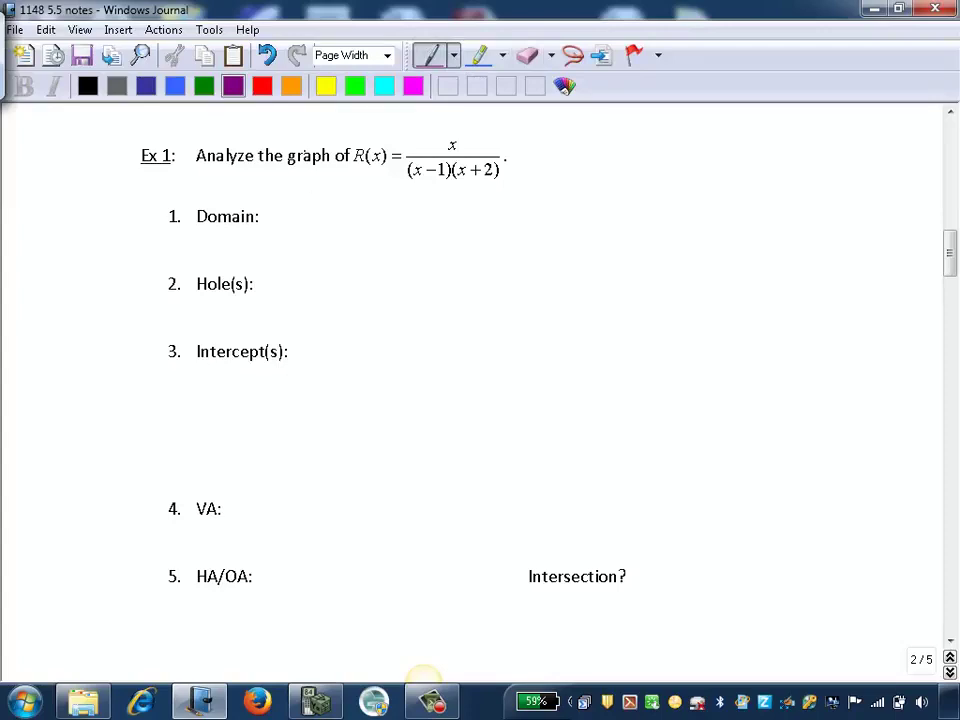
{"action": "mouse_move", "coordinate": [290, 192]}
{"action": "left_mouse_down"}
{"action": "mouse_move", "coordinate": [281, 215]}
{"action": "mouse_move", "coordinate": [288, 230]}
{"action": "left_mouse_up"}
{"action": "mouse_move", "coordinate": [296, 208]}
{"action": "left_mouse_down"}
{"action": "mouse_move", "coordinate": [307, 224]}
{"action": "mouse_move", "coordinate": [295, 226]}
{"action": "left_mouse_up"}
{"action": "mouse_move", "coordinate": [316, 196]}
{"action": "left_mouse_down"}
{"action": "mouse_move", "coordinate": [317, 229]}
{"action": "mouse_move", "coordinate": [345, 225]}
{"action": "left_mouse_up"}
{"action": "mouse_move", "coordinate": [345, 201]}
{"action": "left_mouse_down"}
{"action": "mouse_move", "coordinate": [331, 225]}
{"action": "mouse_move", "coordinate": [372, 206]}
{"action": "left_mouse_up"}
{"action": "mouse_move", "coordinate": [356, 216]}
{"action": "left_mouse_down"}
{"action": "mouse_move", "coordinate": [373, 215]}
{"action": "mouse_move", "coordinate": [359, 227]}
{"action": "mouse_move", "coordinate": [393, 212]}
{"action": "left_mouse_up"}
{"action": "left_click_drag", "start_coordinate": [397, 204], "coordinate": [411, 224]}
{"action": "mouse_move", "coordinate": [425, 198]}
{"action": "left_mouse_down"}
{"action": "mouse_move", "coordinate": [424, 220]}
{"action": "mouse_move", "coordinate": [438, 207]}
{"action": "mouse_move", "coordinate": [432, 231]}
{"action": "left_mouse_up"}
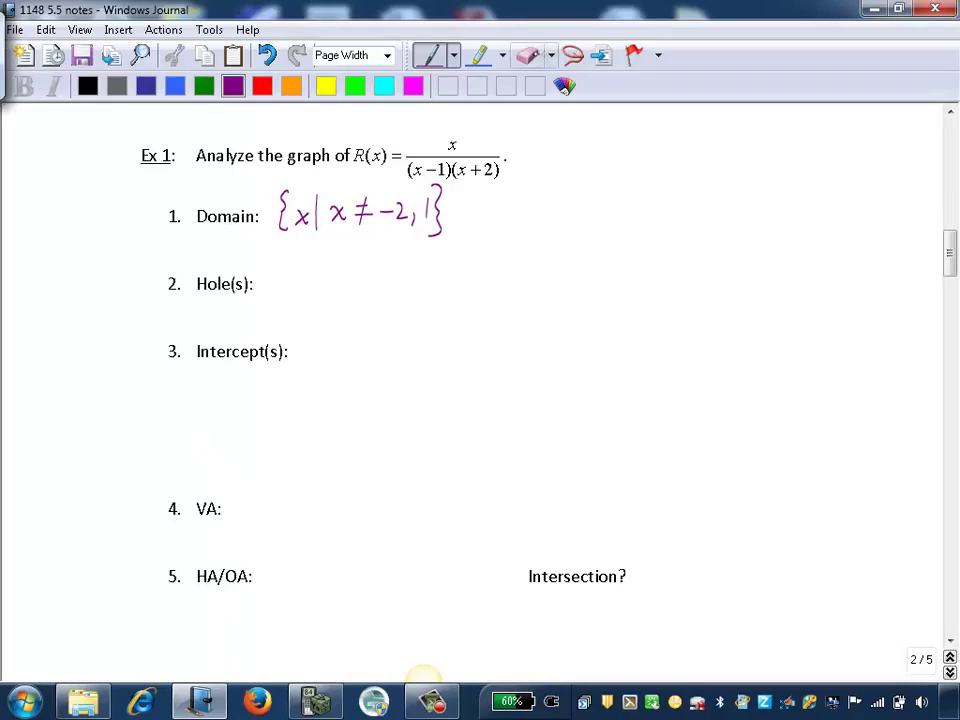
{"action": "left_click", "coordinate": [527, 55]}
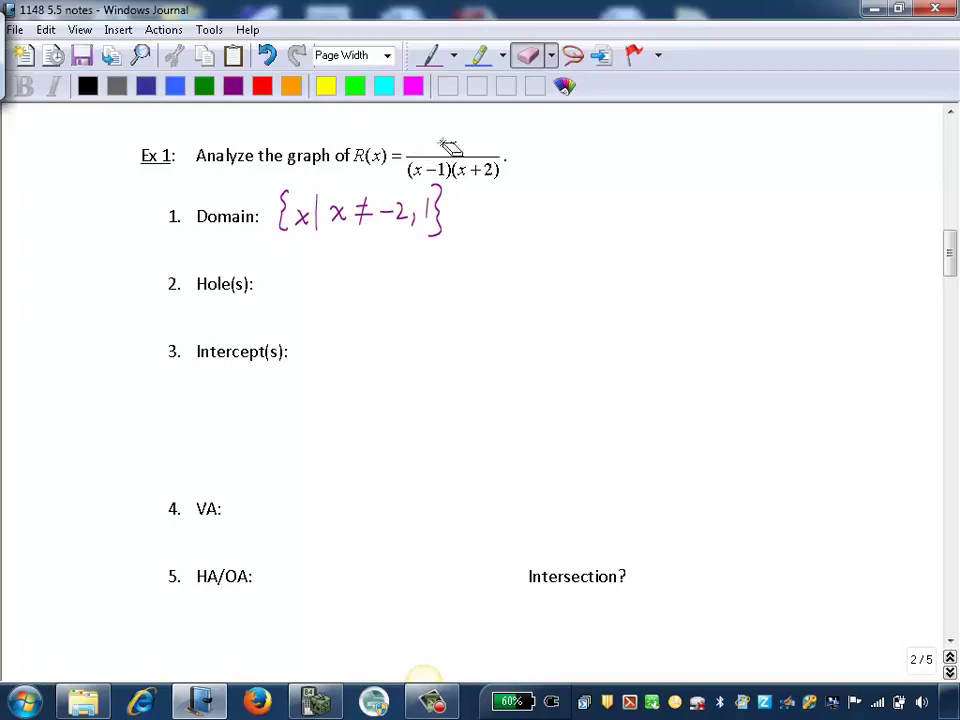
{"action": "left_click", "coordinate": [430, 55]}
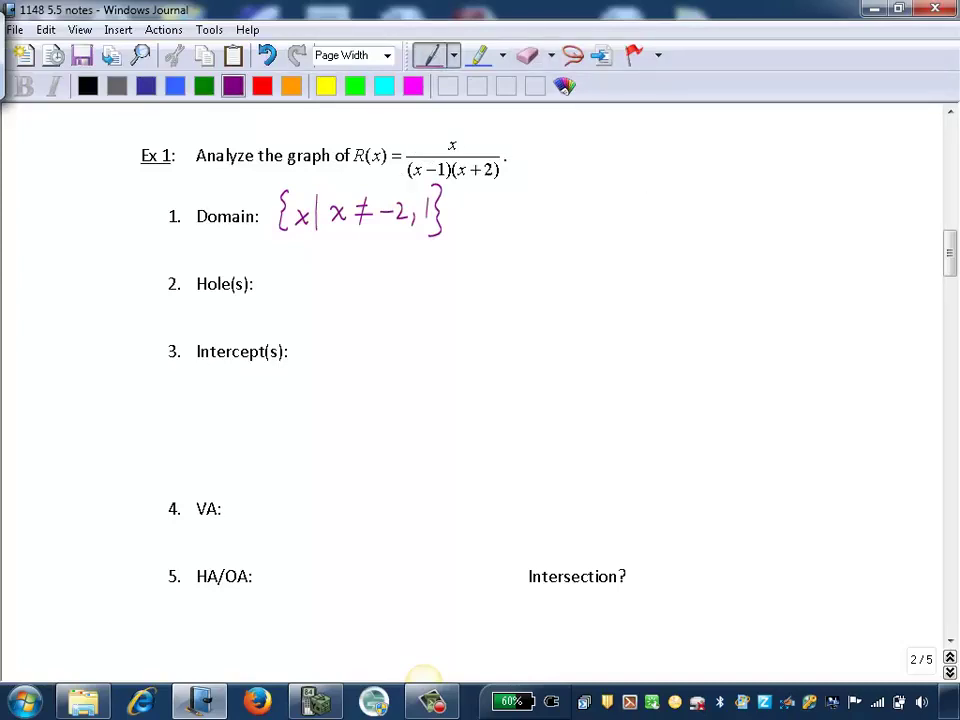
- After Hole(s):, write that numerator and denominator share no common factors, so no holes
{"action": "left_click_drag", "start_coordinate": [262, 282], "coordinate": [278, 288]}
{"action": "mouse_move", "coordinate": [284, 280]}
{"action": "left_mouse_down"}
{"action": "mouse_move", "coordinate": [357, 284]}
{"action": "mouse_move", "coordinate": [379, 271]}
{"action": "mouse_move", "coordinate": [387, 279]}
{"action": "mouse_move", "coordinate": [420, 263]}
{"action": "mouse_move", "coordinate": [445, 272]}
{"action": "mouse_move", "coordinate": [545, 259]}
{"action": "mouse_move", "coordinate": [655, 266]}
{"action": "mouse_move", "coordinate": [715, 248]}
{"action": "mouse_move", "coordinate": [729, 270]}
{"action": "mouse_move", "coordinate": [759, 258]}
{"action": "mouse_move", "coordinate": [924, 258]}
{"action": "left_mouse_up"}
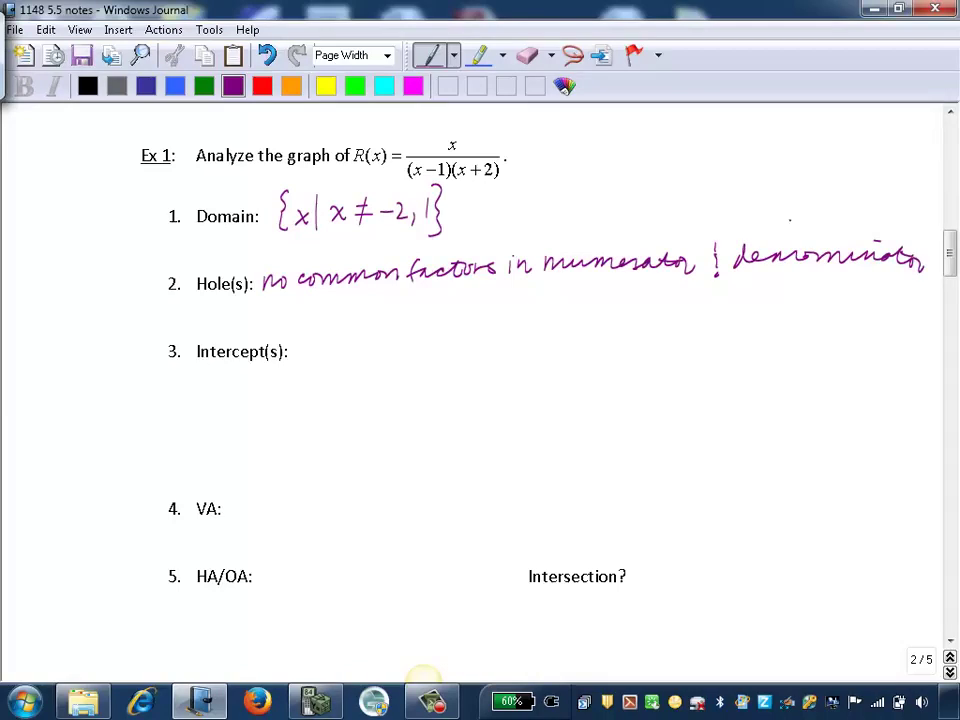
{"action": "mouse_move", "coordinate": [266, 298]}
{"action": "left_mouse_down"}
{"action": "mouse_move", "coordinate": [321, 305]}
{"action": "mouse_move", "coordinate": [366, 296]}
{"action": "mouse_move", "coordinate": [441, 309]}
{"action": "left_mouse_up"}
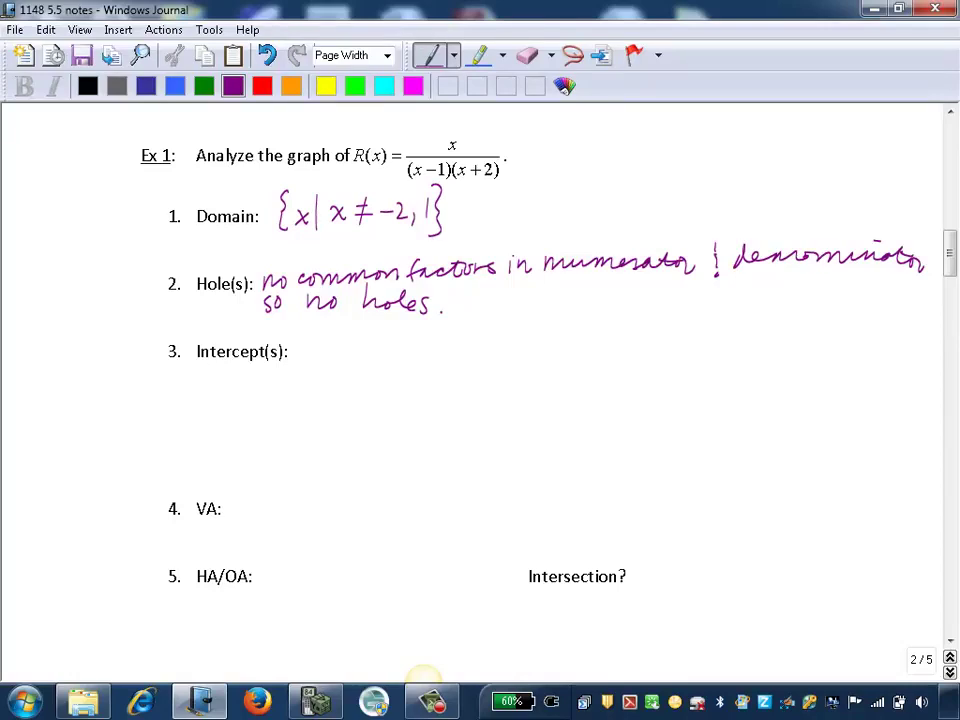
- Below Intercept(s):, write the equation 0 = x/((x-1)(x+2))
{"action": "mouse_move", "coordinate": [78, 390]}
{"action": "left_mouse_down"}
{"action": "mouse_move", "coordinate": [113, 400]}
{"action": "mouse_move", "coordinate": [155, 382]}
{"action": "mouse_move", "coordinate": [149, 389]}
{"action": "left_mouse_up"}
{"action": "mouse_move", "coordinate": [127, 394]}
{"action": "left_mouse_down"}
{"action": "mouse_move", "coordinate": [178, 391]}
{"action": "mouse_move", "coordinate": [132, 427]}
{"action": "left_mouse_up"}
{"action": "mouse_move", "coordinate": [150, 418]}
{"action": "left_mouse_down"}
{"action": "mouse_move", "coordinate": [161, 417]}
{"action": "mouse_move", "coordinate": [127, 430]}
{"action": "left_mouse_up"}
{"action": "mouse_move", "coordinate": [170, 404]}
{"action": "left_mouse_down"}
{"action": "mouse_move", "coordinate": [128, 428]}
{"action": "mouse_move", "coordinate": [197, 424]}
{"action": "left_mouse_up"}
{"action": "left_click_drag", "start_coordinate": [198, 411], "coordinate": [187, 424]}
{"action": "mouse_move", "coordinate": [206, 409]}
{"action": "left_mouse_down"}
{"action": "mouse_move", "coordinate": [206, 424]}
{"action": "mouse_move", "coordinate": [213, 417]}
{"action": "left_mouse_up"}
{"action": "left_click_drag", "start_coordinate": [212, 411], "coordinate": [234, 429]}
{"action": "left_click_drag", "start_coordinate": [176, 392], "coordinate": [231, 391]}
{"action": "left_click", "coordinate": [528, 55]}
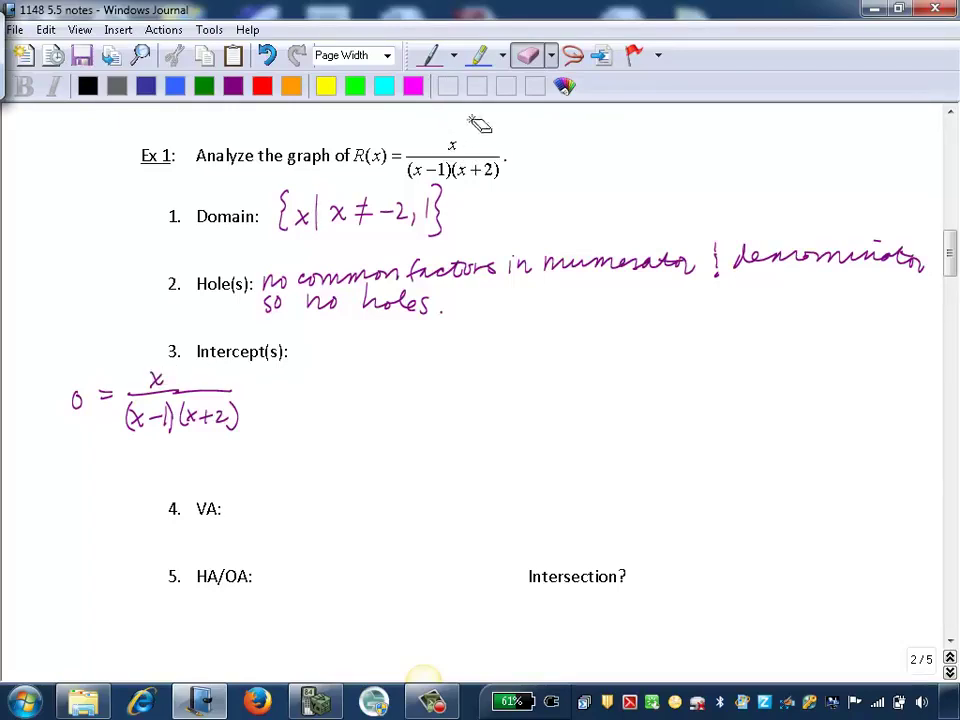
- Write x = 0 beside Intercept(s): and circle it as the x-intercept
{"action": "left_click", "coordinate": [428, 55]}
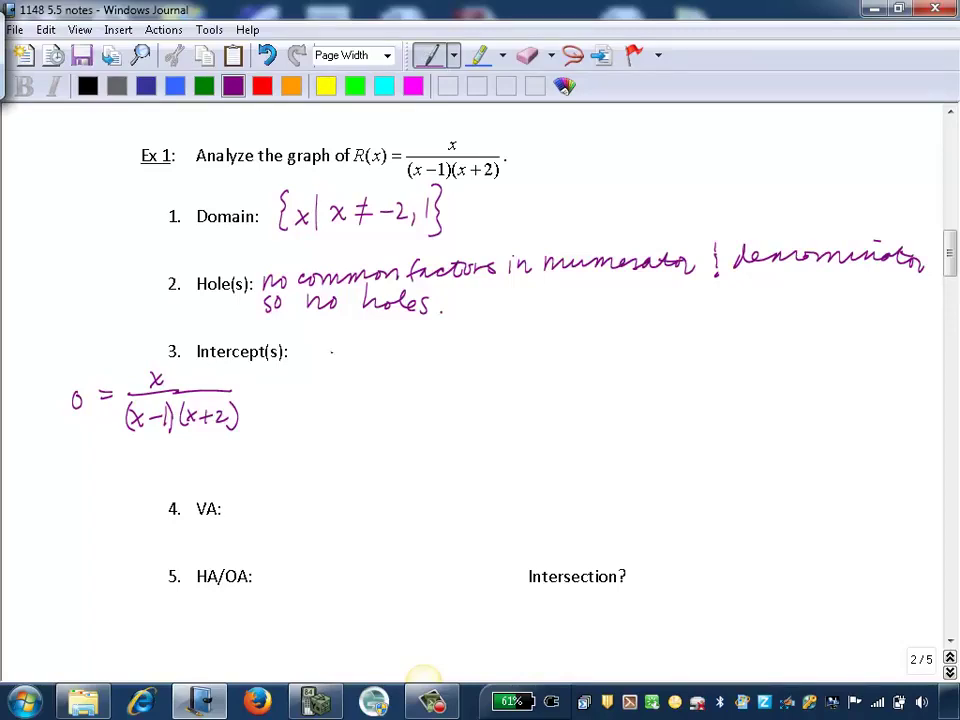
{"action": "mouse_move", "coordinate": [304, 353]}
{"action": "left_mouse_down"}
{"action": "mouse_move", "coordinate": [304, 366]}
{"action": "mouse_move", "coordinate": [337, 363]}
{"action": "mouse_move", "coordinate": [347, 357]}
{"action": "mouse_move", "coordinate": [338, 338]}
{"action": "left_mouse_up"}
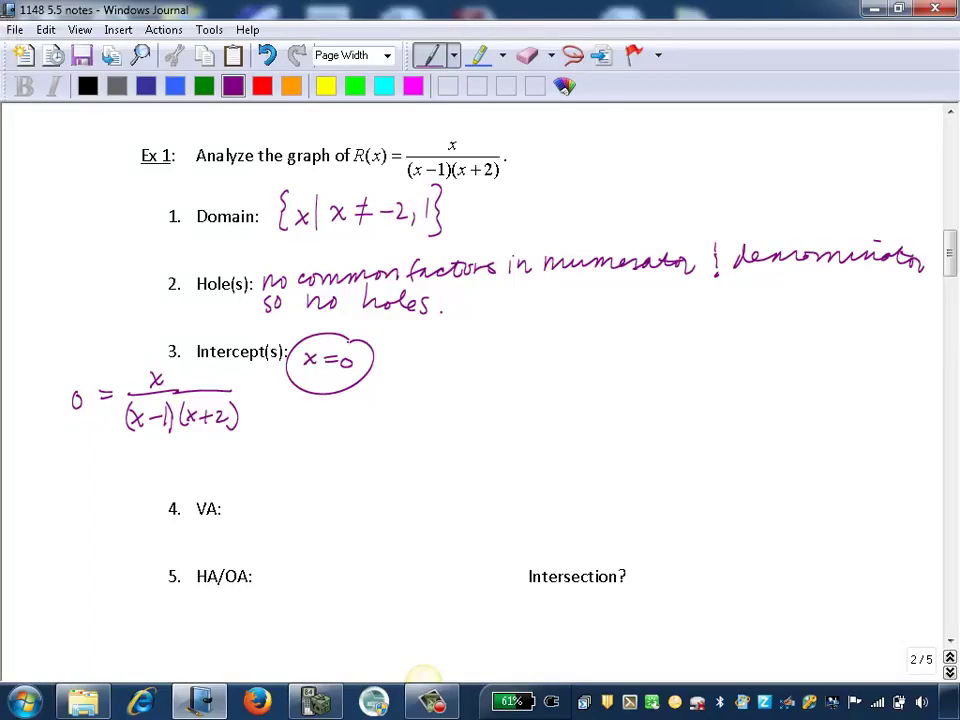
{"action": "left_click", "coordinate": [428, 356]}
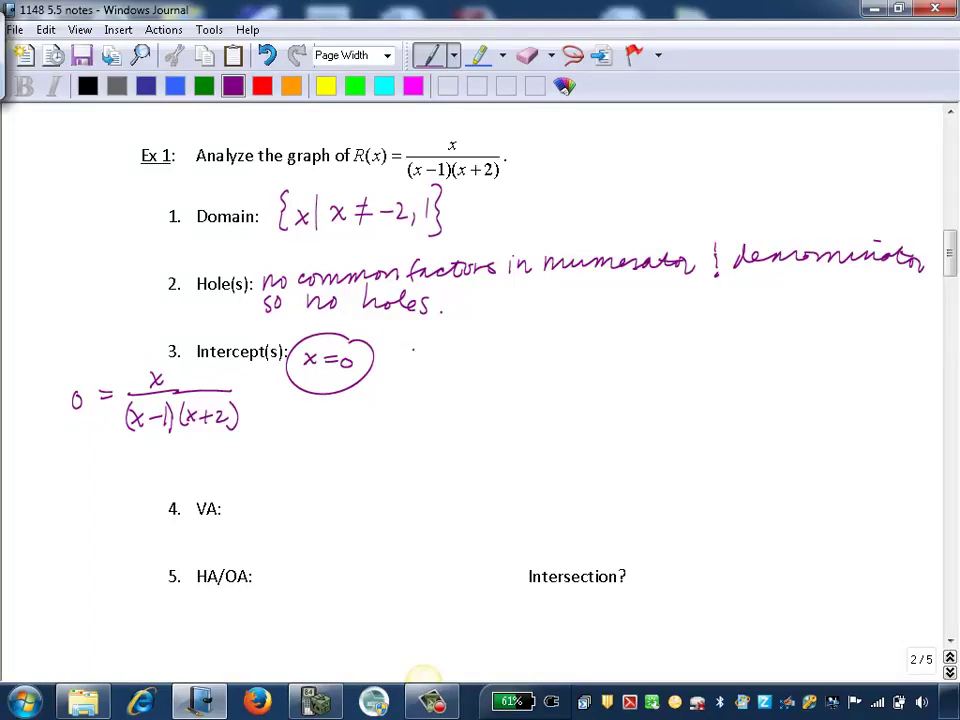
{"action": "left_click", "coordinate": [527, 55]}
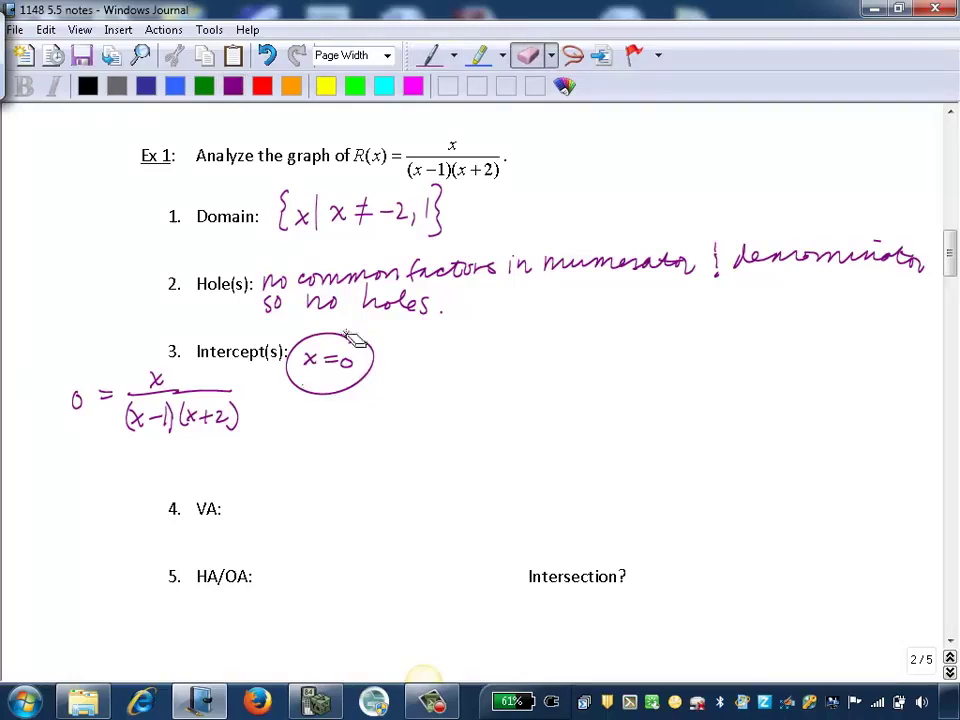
- Write R(0) = to the right of the circled x = 0
{"action": "left_click", "coordinate": [430, 55]}
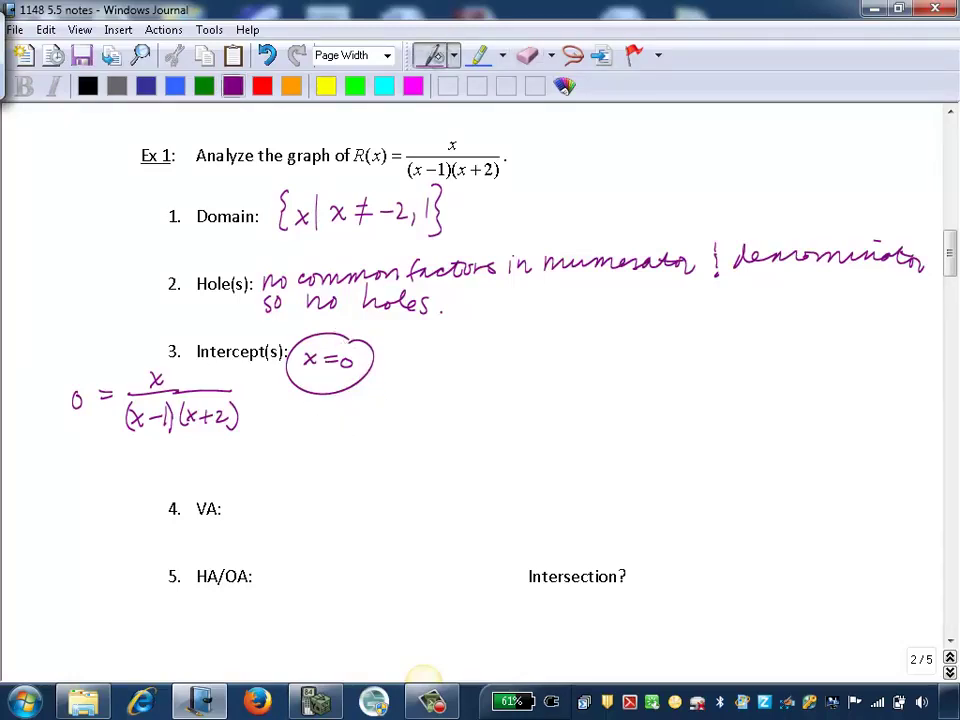
{"action": "left_click_drag", "start_coordinate": [419, 345], "coordinate": [420, 372]}
{"action": "left_click_drag", "start_coordinate": [420, 346], "coordinate": [432, 371]}
{"action": "mouse_move", "coordinate": [440, 345]}
{"action": "left_mouse_down"}
{"action": "mouse_move", "coordinate": [437, 372]}
{"action": "mouse_move", "coordinate": [451, 352]}
{"action": "left_mouse_up"}
{"action": "mouse_move", "coordinate": [470, 343]}
{"action": "left_mouse_down"}
{"action": "mouse_move", "coordinate": [474, 371]}
{"action": "mouse_move", "coordinate": [500, 351]}
{"action": "left_mouse_up"}
{"action": "left_click_drag", "start_coordinate": [490, 356], "coordinate": [501, 356]}
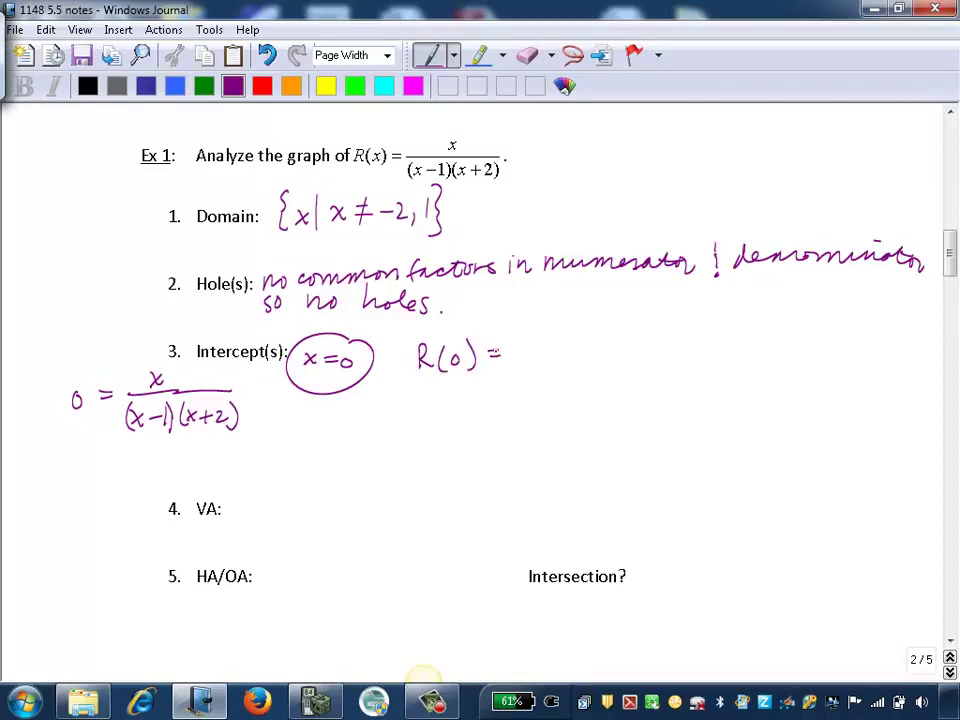
- Complete the evaluation with the fraction 0/((0-1)(0+2)) = 0
{"action": "mouse_move", "coordinate": [539, 333]}
{"action": "left_mouse_down"}
{"action": "mouse_move", "coordinate": [540, 325]}
{"action": "mouse_move", "coordinate": [594, 342]}
{"action": "left_mouse_up"}
{"action": "left_click_drag", "start_coordinate": [522, 359], "coordinate": [520, 384]}
{"action": "left_click_drag", "start_coordinate": [533, 364], "coordinate": [562, 384]}
{"action": "mouse_move", "coordinate": [569, 360]}
{"action": "left_mouse_down"}
{"action": "mouse_move", "coordinate": [572, 384]}
{"action": "mouse_move", "coordinate": [584, 384]}
{"action": "left_mouse_up"}
{"action": "left_click_drag", "start_coordinate": [596, 365], "coordinate": [623, 369]}
{"action": "mouse_move", "coordinate": [616, 362]}
{"action": "left_mouse_down"}
{"action": "mouse_move", "coordinate": [616, 378]}
{"action": "mouse_move", "coordinate": [640, 378]}
{"action": "left_mouse_up"}
{"action": "mouse_move", "coordinate": [645, 360]}
{"action": "left_mouse_down"}
{"action": "mouse_move", "coordinate": [650, 382]}
{"action": "mouse_move", "coordinate": [686, 342]}
{"action": "mouse_move", "coordinate": [687, 350]}
{"action": "left_mouse_up"}
{"action": "left_click_drag", "start_coordinate": [708, 342], "coordinate": [712, 352]}
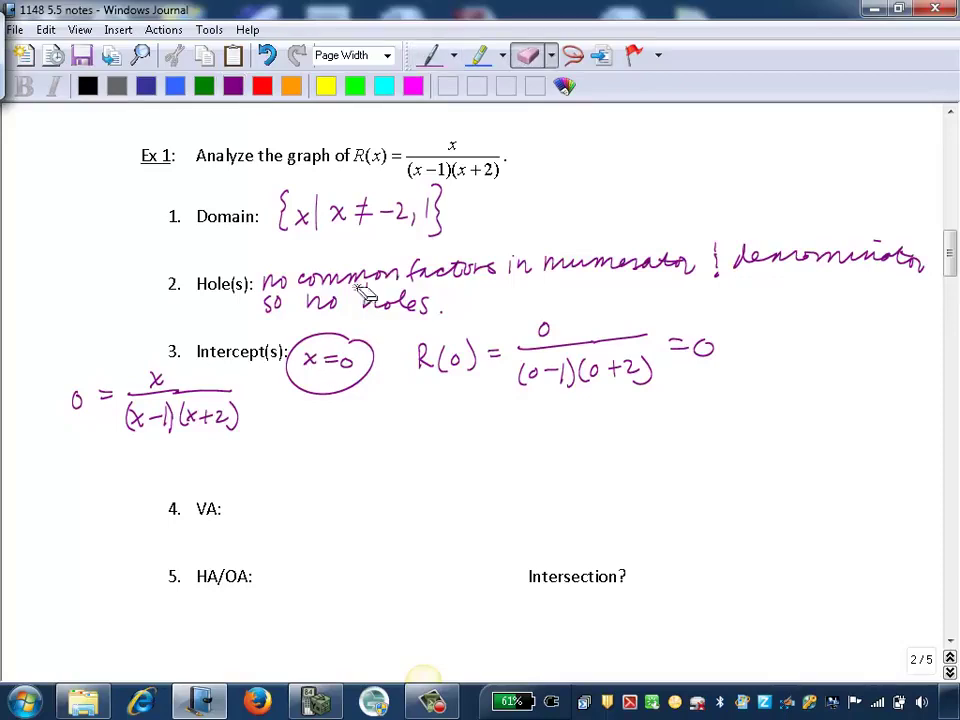
- Write y=0 and circle it as the y-intercept
{"action": "mouse_move", "coordinate": [770, 336]}
{"action": "left_mouse_down"}
{"action": "mouse_move", "coordinate": [783, 340]}
{"action": "mouse_move", "coordinate": [776, 372]}
{"action": "left_mouse_up"}
{"action": "left_click_drag", "start_coordinate": [795, 345], "coordinate": [808, 345]}
{"action": "left_click_drag", "start_coordinate": [795, 353], "coordinate": [818, 344]}
{"action": "mouse_move", "coordinate": [770, 340]}
{"action": "left_mouse_down"}
{"action": "mouse_move", "coordinate": [795, 320]}
{"action": "mouse_move", "coordinate": [763, 338]}
{"action": "left_mouse_up"}
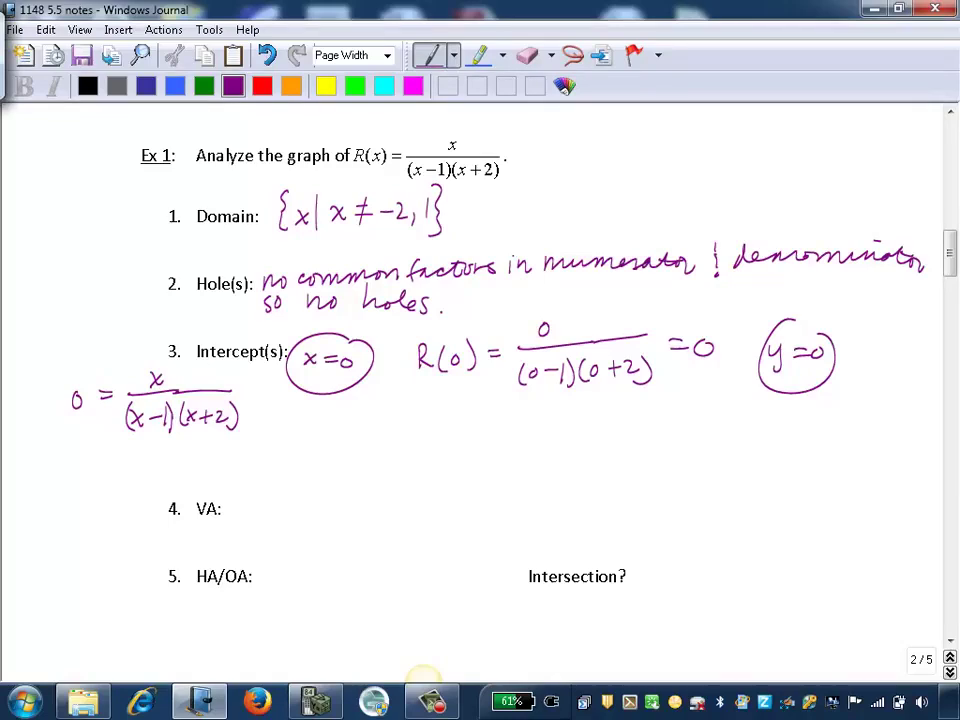
{"action": "left_click_drag", "start_coordinate": [943, 242], "coordinate": [943, 256]}
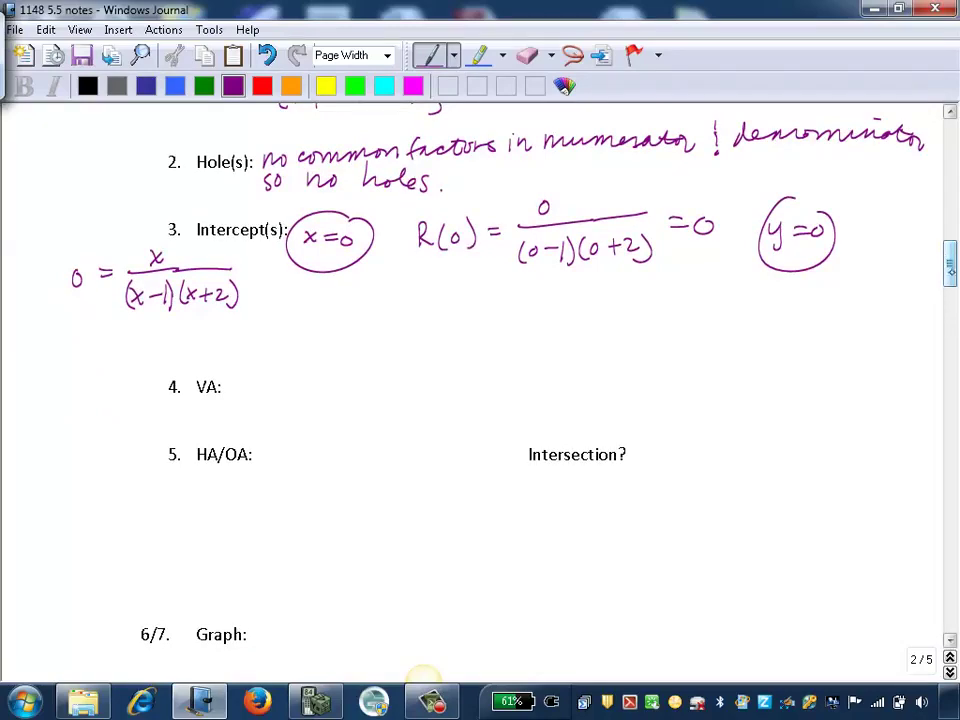
- Write the vertical asymptotes x = 1, x = -2 after 4. VA:
{"action": "scroll", "coordinate": [480, 380], "scroll_direction": "up", "scroll_amount": 3}
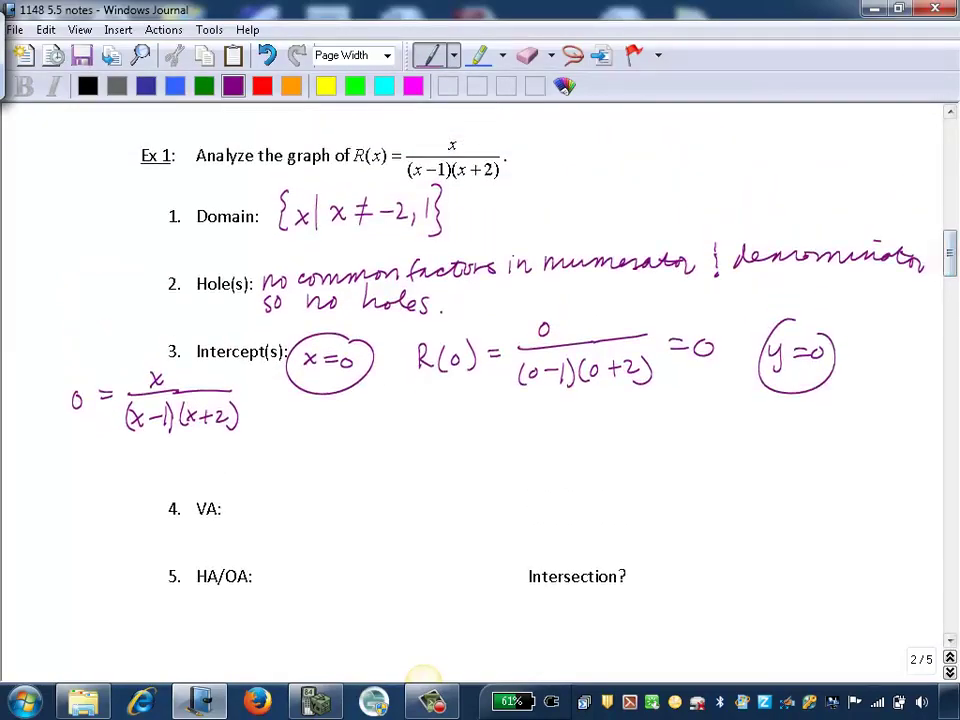
{"action": "left_click", "coordinate": [527, 55]}
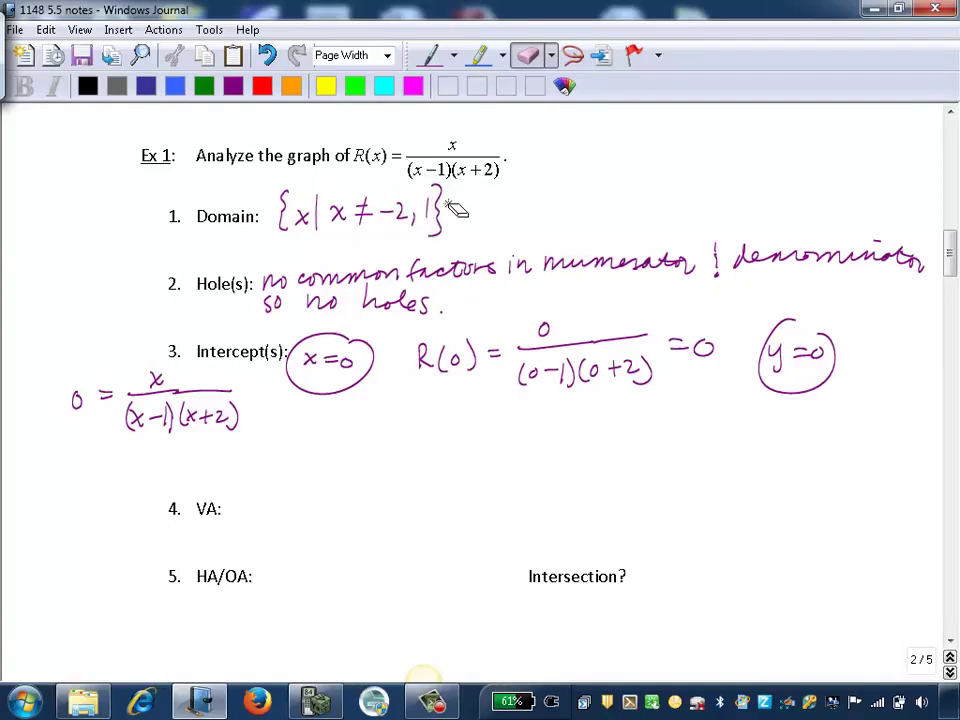
{"action": "left_click", "coordinate": [430, 55]}
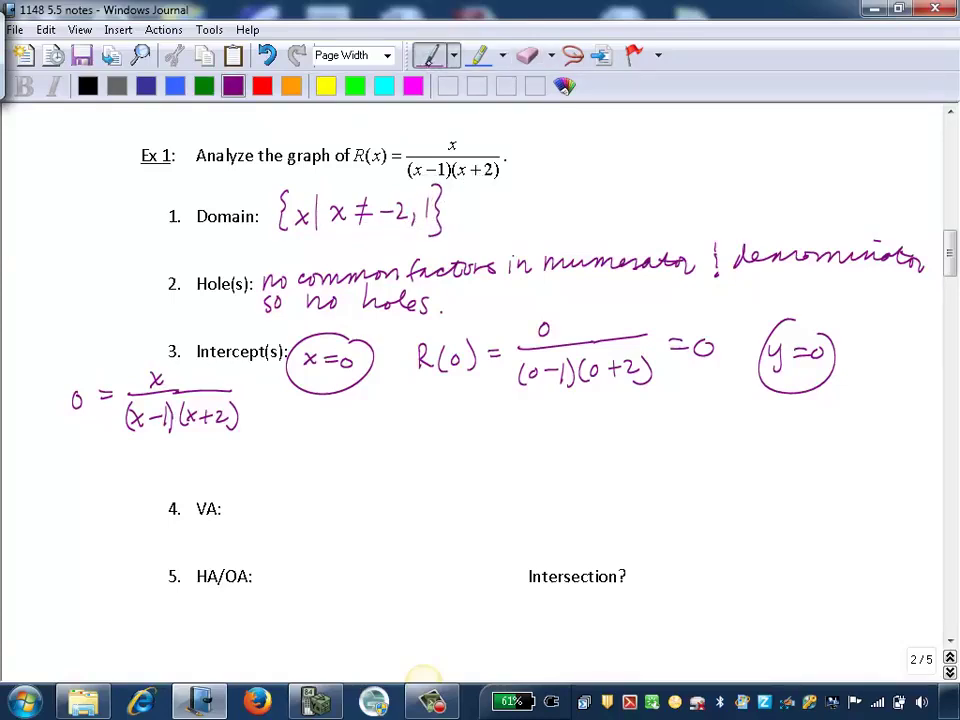
{"action": "mouse_move", "coordinate": [242, 500]}
{"action": "left_mouse_down"}
{"action": "mouse_move", "coordinate": [254, 512]}
{"action": "mouse_move", "coordinate": [241, 512]}
{"action": "mouse_move", "coordinate": [280, 501]}
{"action": "left_mouse_up"}
{"action": "left_click_drag", "start_coordinate": [264, 508], "coordinate": [309, 520]}
{"action": "mouse_move", "coordinate": [322, 503]}
{"action": "left_mouse_down"}
{"action": "mouse_move", "coordinate": [336, 517]}
{"action": "mouse_move", "coordinate": [322, 517]}
{"action": "left_mouse_up"}
{"action": "left_click_drag", "start_coordinate": [350, 503], "coordinate": [364, 503]}
{"action": "left_click_drag", "start_coordinate": [350, 511], "coordinate": [387, 509]}
{"action": "left_click_drag", "start_coordinate": [395, 500], "coordinate": [408, 516]}
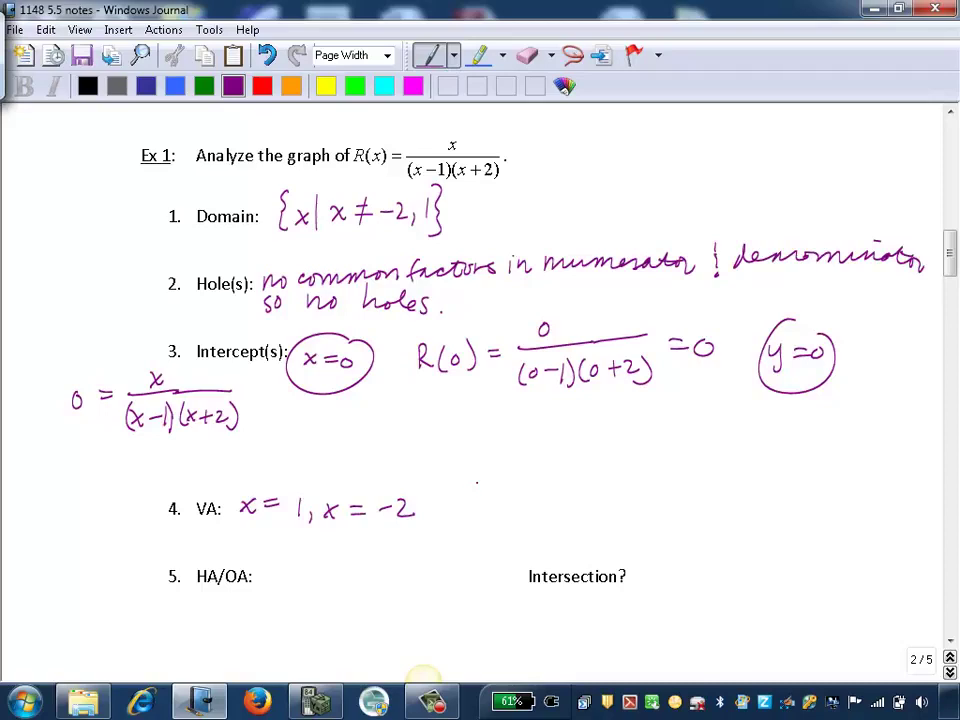
{"action": "scroll", "coordinate": [477, 481], "scroll_direction": "down", "scroll_amount": 2}
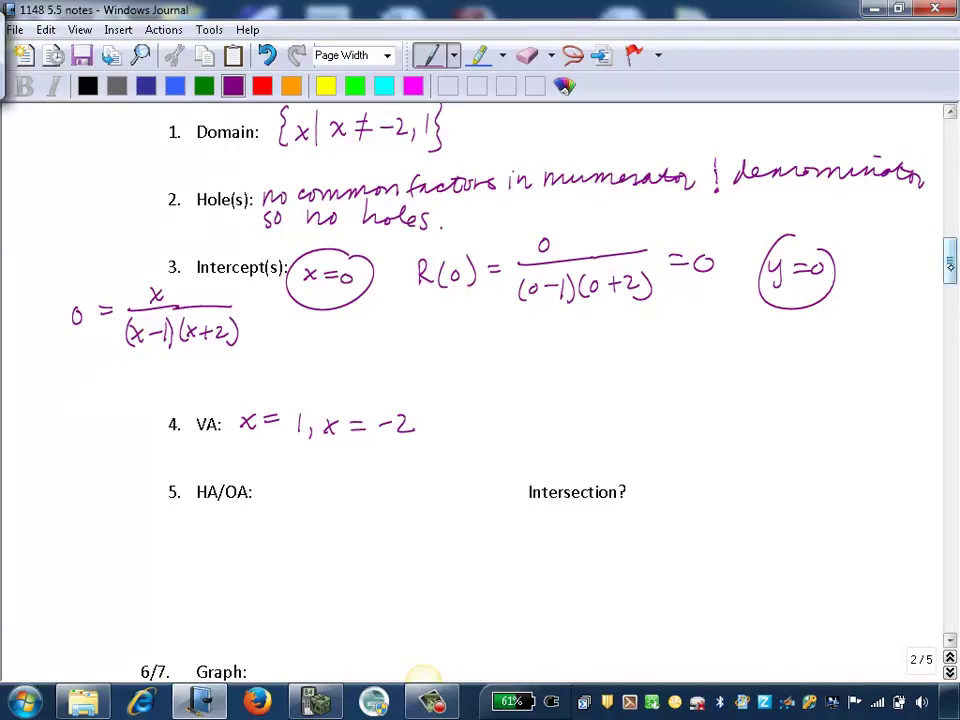
{"action": "scroll", "coordinate": [950, 262], "scroll_direction": "up", "scroll_amount": 2}
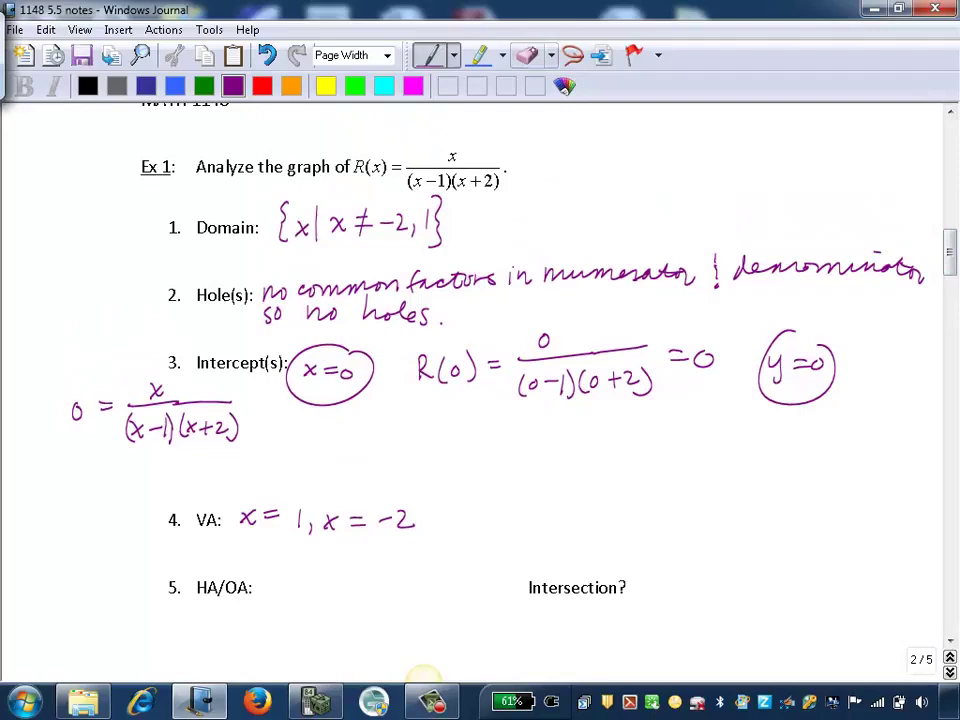
- Circle HA in the HA/OA label and write y=0 as the horizontal asymptote
{"action": "left_click", "coordinate": [527, 55]}
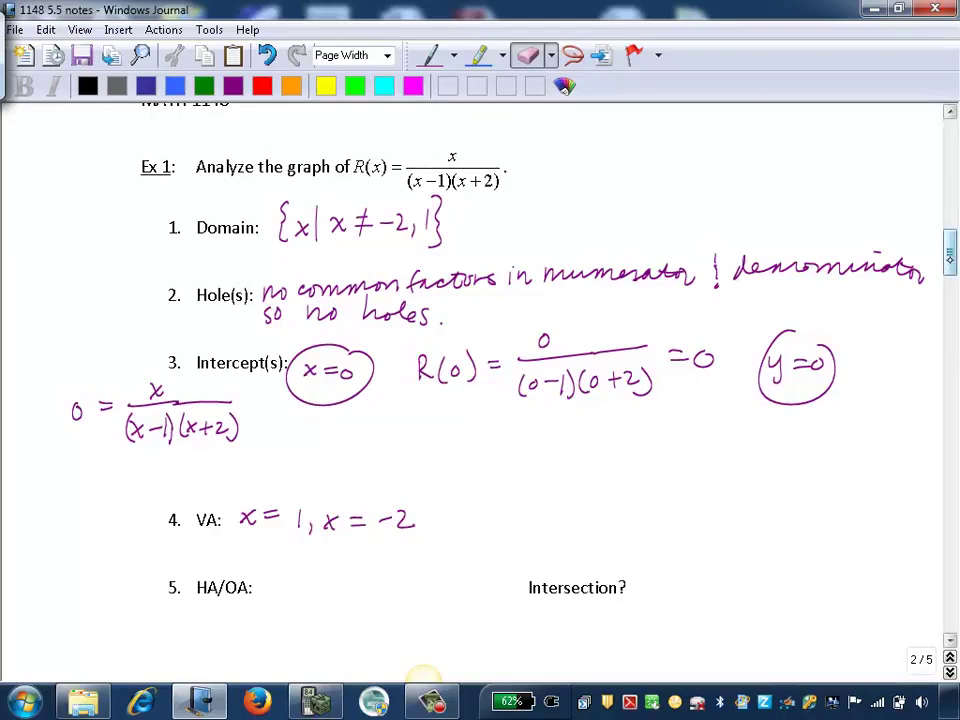
{"action": "scroll", "coordinate": [480, 380], "scroll_direction": "down", "scroll_amount": 3}
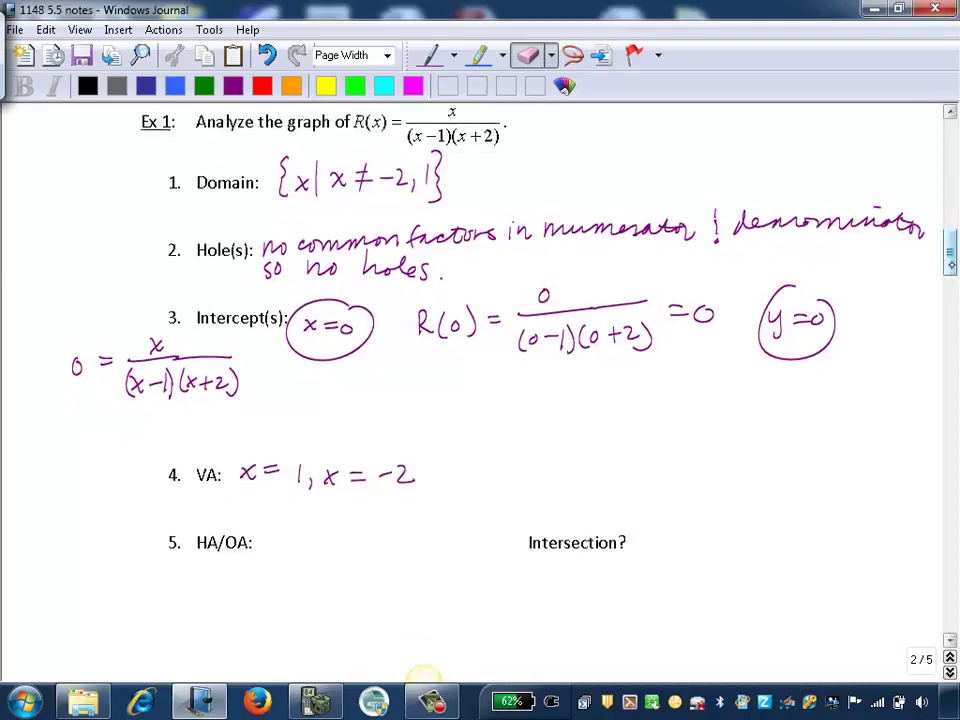
{"action": "left_click", "coordinate": [430, 55]}
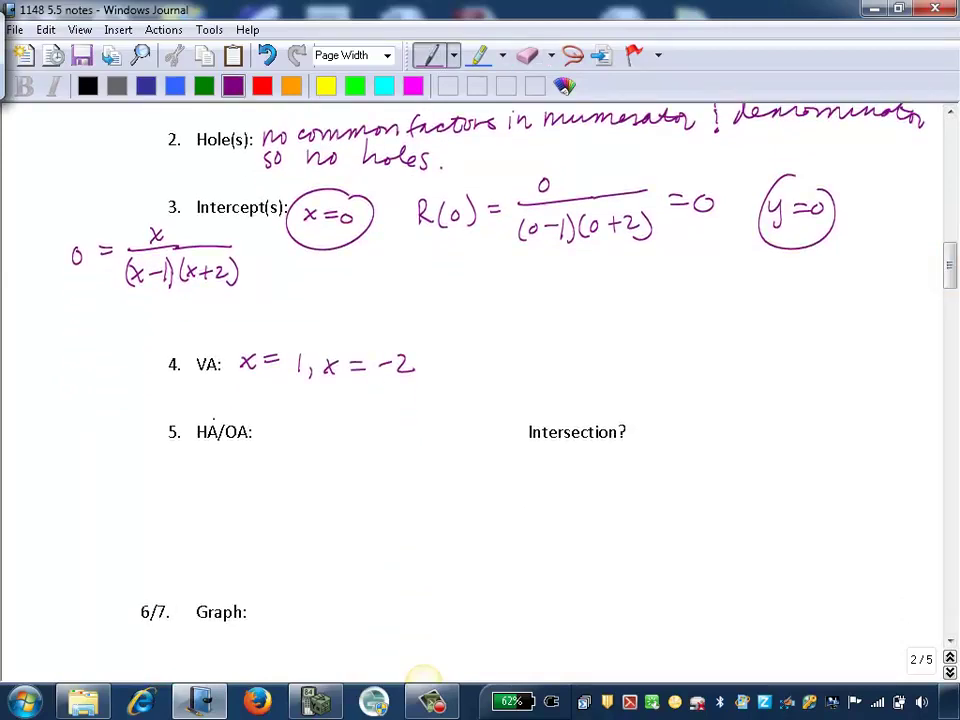
{"action": "left_click_drag", "start_coordinate": [205, 413], "coordinate": [211, 413]}
{"action": "mouse_move", "coordinate": [272, 420]}
{"action": "left_mouse_down"}
{"action": "mouse_move", "coordinate": [276, 451]}
{"action": "mouse_move", "coordinate": [309, 422]}
{"action": "left_mouse_up"}
{"action": "left_click_drag", "start_coordinate": [292, 433], "coordinate": [322, 419]}
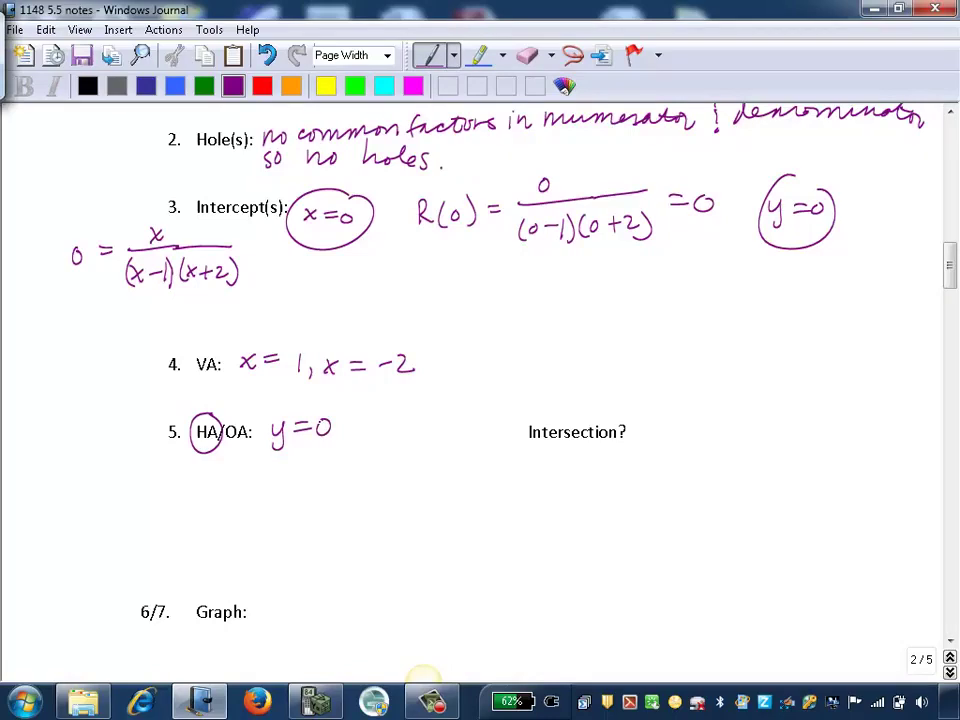
- Below it, write the note 'deg of denom > deg of numer (proper)'
{"action": "left_click_drag", "start_coordinate": [158, 470], "coordinate": [160, 481]}
{"action": "mouse_move", "coordinate": [163, 474]}
{"action": "left_mouse_down"}
{"action": "mouse_move", "coordinate": [175, 489]}
{"action": "mouse_move", "coordinate": [206, 470]}
{"action": "left_mouse_up"}
{"action": "mouse_move", "coordinate": [224, 461]}
{"action": "left_mouse_down"}
{"action": "mouse_move", "coordinate": [216, 486]}
{"action": "mouse_move", "coordinate": [289, 472]}
{"action": "mouse_move", "coordinate": [360, 481]}
{"action": "left_mouse_up"}
{"action": "mouse_move", "coordinate": [364, 473]}
{"action": "left_mouse_down"}
{"action": "mouse_move", "coordinate": [378, 490]}
{"action": "mouse_move", "coordinate": [412, 469]}
{"action": "left_mouse_up"}
{"action": "mouse_move", "coordinate": [430, 458]}
{"action": "left_mouse_down"}
{"action": "mouse_move", "coordinate": [420, 486]}
{"action": "mouse_move", "coordinate": [446, 467]}
{"action": "mouse_move", "coordinate": [481, 478]}
{"action": "left_mouse_up"}
{"action": "mouse_move", "coordinate": [483, 466]}
{"action": "left_mouse_down"}
{"action": "mouse_move", "coordinate": [505, 478]}
{"action": "mouse_move", "coordinate": [527, 465]}
{"action": "left_mouse_up"}
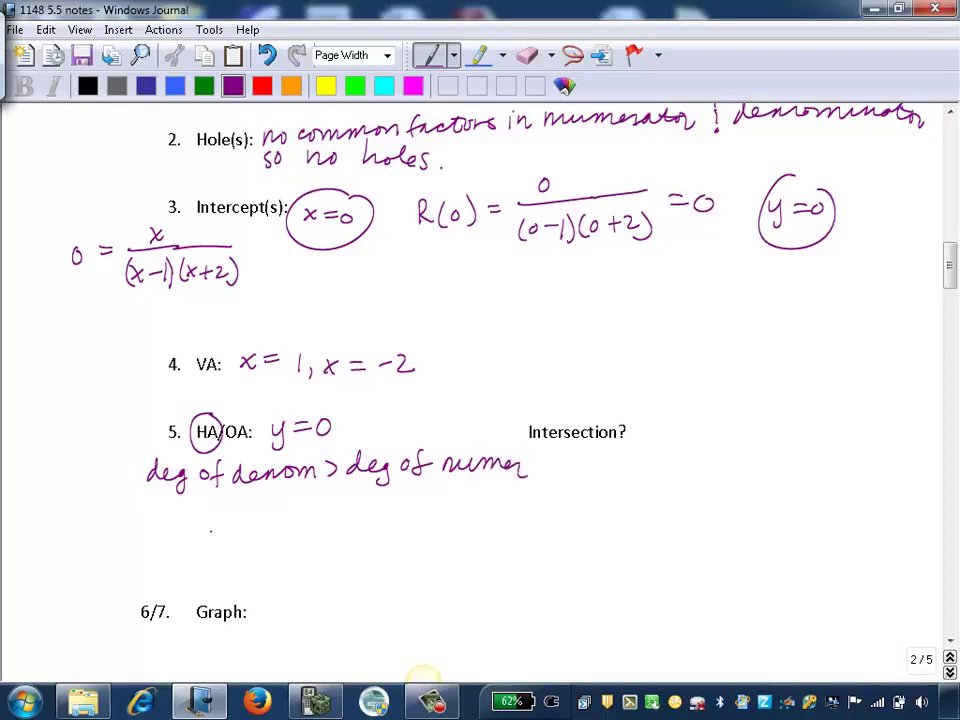
{"action": "left_click_drag", "start_coordinate": [171, 497], "coordinate": [167, 524]}
{"action": "mouse_move", "coordinate": [179, 506]}
{"action": "left_mouse_down"}
{"action": "mouse_move", "coordinate": [181, 530]}
{"action": "mouse_move", "coordinate": [186, 520]}
{"action": "left_mouse_up"}
{"action": "left_click_drag", "start_coordinate": [195, 518], "coordinate": [219, 512]}
{"action": "left_click_drag", "start_coordinate": [222, 507], "coordinate": [245, 508]}
{"action": "mouse_move", "coordinate": [246, 518]}
{"action": "left_mouse_down"}
{"action": "mouse_move", "coordinate": [270, 506]}
{"action": "mouse_move", "coordinate": [267, 528]}
{"action": "left_mouse_up"}
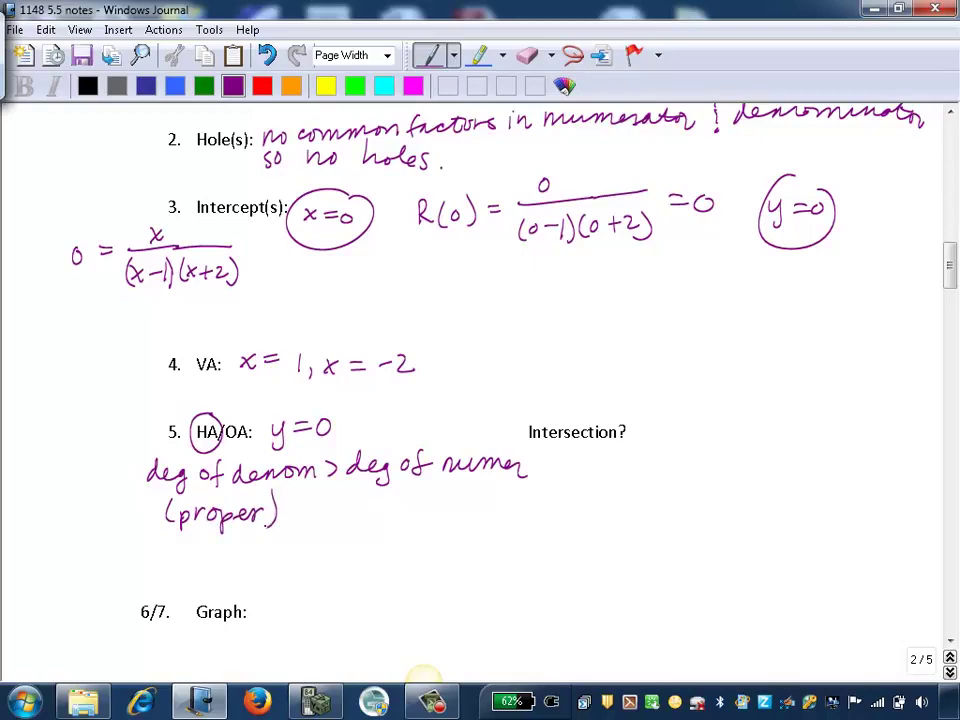
{"action": "left_click", "coordinate": [527, 55]}
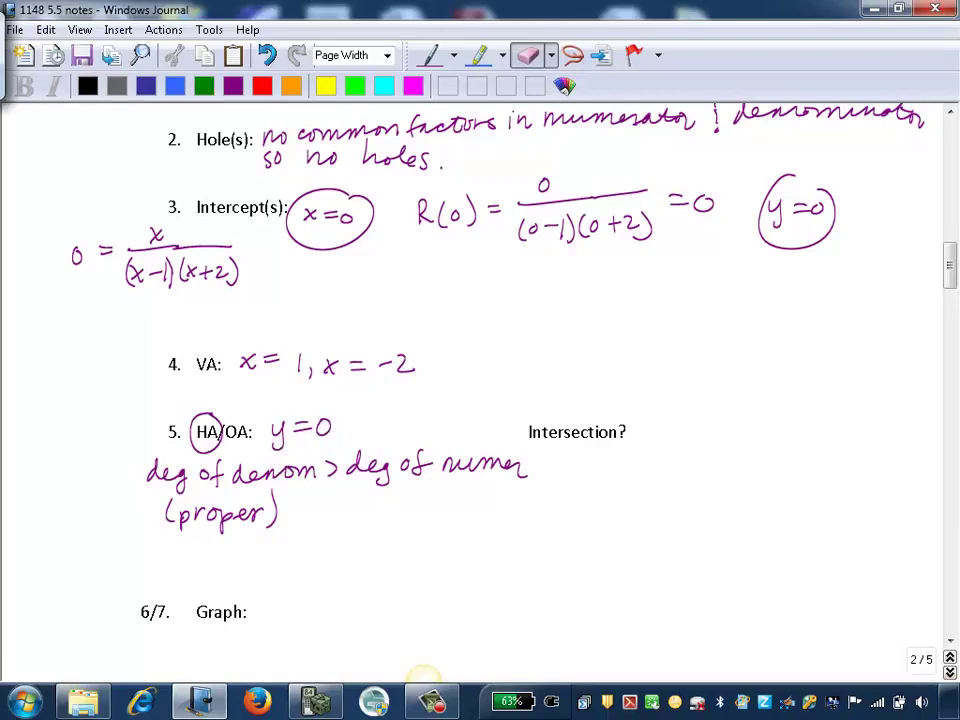
- Beside Intersection?, write the equation 0 = x/((x-1)(x+2))
{"action": "left_click_drag", "start_coordinate": [643, 443], "coordinate": [641, 445]}
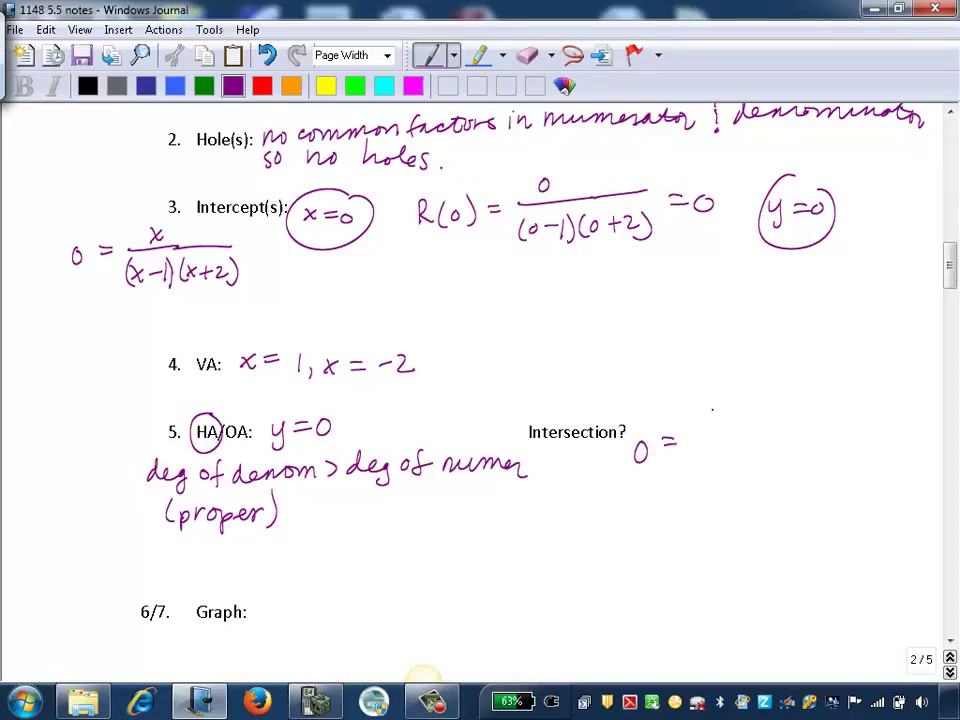
{"action": "left_click_drag", "start_coordinate": [734, 424], "coordinate": [741, 433]}
{"action": "left_click_drag", "start_coordinate": [742, 420], "coordinate": [731, 434]}
{"action": "left_click_drag", "start_coordinate": [702, 443], "coordinate": [765, 440]}
{"action": "left_click_drag", "start_coordinate": [697, 462], "coordinate": [694, 487]}
{"action": "left_click_drag", "start_coordinate": [713, 476], "coordinate": [722, 476]}
{"action": "mouse_move", "coordinate": [734, 465]}
{"action": "left_mouse_down"}
{"action": "mouse_move", "coordinate": [694, 471]}
{"action": "mouse_move", "coordinate": [749, 481]}
{"action": "left_mouse_up"}
{"action": "mouse_move", "coordinate": [768, 461]}
{"action": "left_mouse_down"}
{"action": "mouse_move", "coordinate": [766, 479]}
{"action": "mouse_move", "coordinate": [781, 481]}
{"action": "left_mouse_up"}
{"action": "left_click_drag", "start_coordinate": [804, 471], "coordinate": [818, 471]}
{"action": "mouse_move", "coordinate": [811, 463]}
{"action": "left_mouse_down"}
{"action": "mouse_move", "coordinate": [811, 480]}
{"action": "mouse_move", "coordinate": [838, 480]}
{"action": "left_mouse_up"}
{"action": "left_click_drag", "start_coordinate": [838, 453], "coordinate": [840, 486]}
{"action": "left_click_drag", "start_coordinate": [765, 438], "coordinate": [843, 434]}
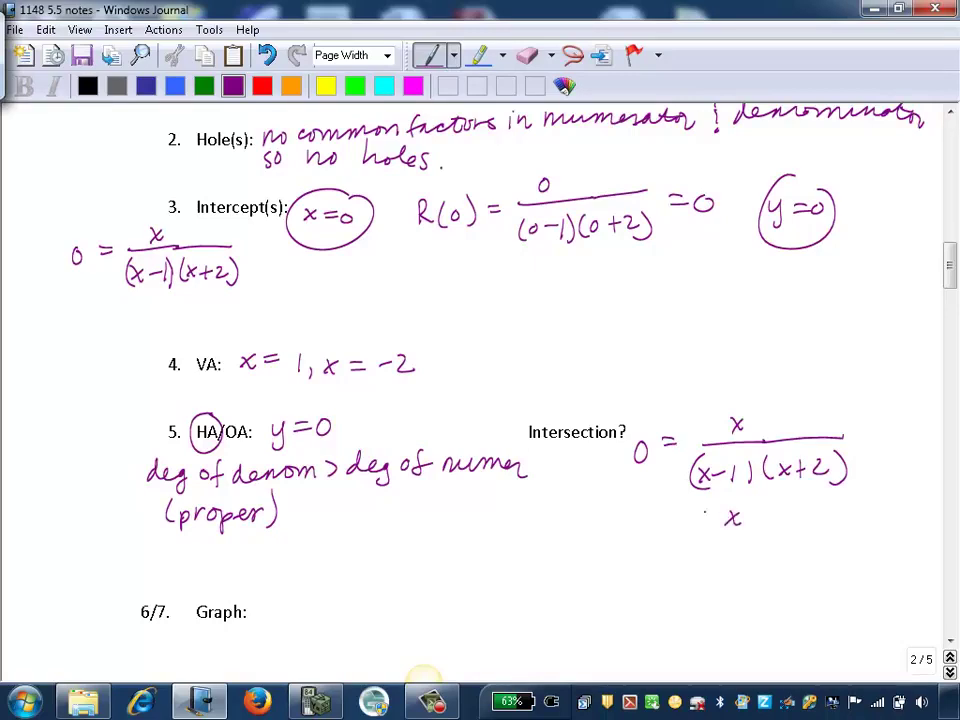
- Write 0 = x below the fraction, add a circled Yes., and circle 0 = x
{"action": "left_click_drag", "start_coordinate": [686, 507], "coordinate": [684, 508]}
{"action": "left_click", "coordinate": [527, 55]}
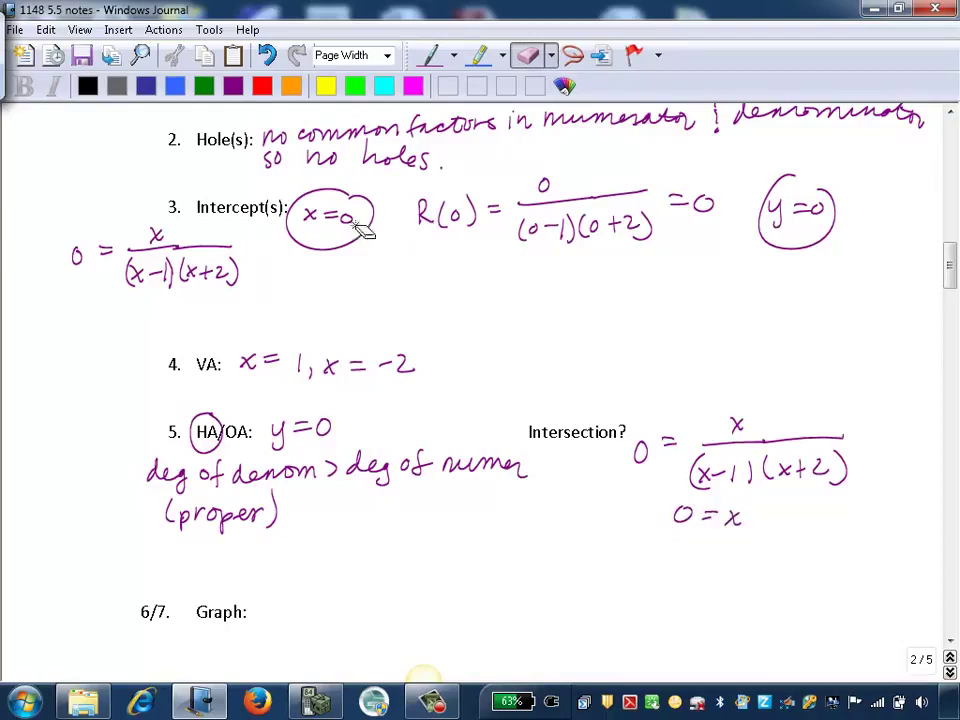
{"action": "left_click_drag", "start_coordinate": [949, 258], "coordinate": [947, 270]}
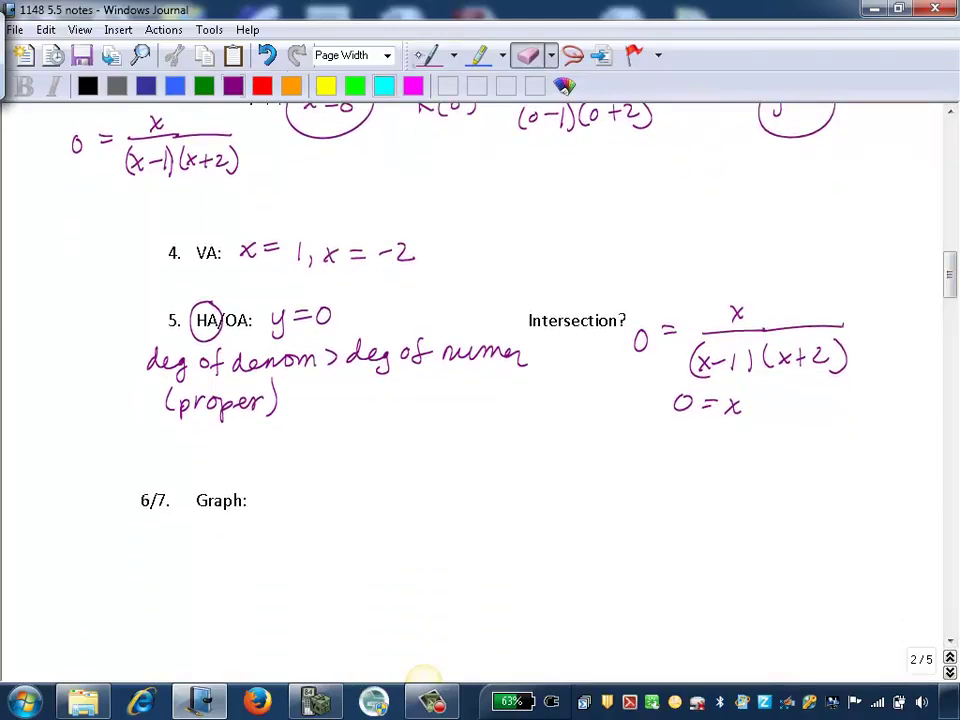
{"action": "left_click", "coordinate": [233, 86]}
{"action": "mouse_move", "coordinate": [664, 276]}
{"action": "left_mouse_down"}
{"action": "mouse_move", "coordinate": [679, 298]}
{"action": "mouse_move", "coordinate": [698, 292]}
{"action": "mouse_move", "coordinate": [703, 257]}
{"action": "left_mouse_up"}
{"action": "left_click_drag", "start_coordinate": [752, 396], "coordinate": [758, 400]}
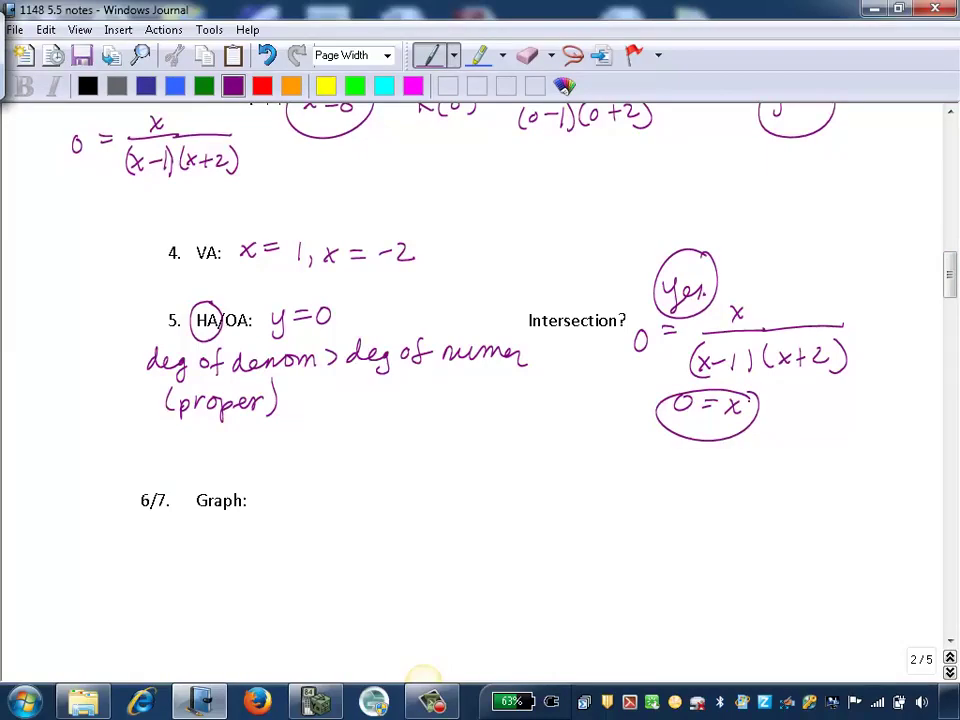